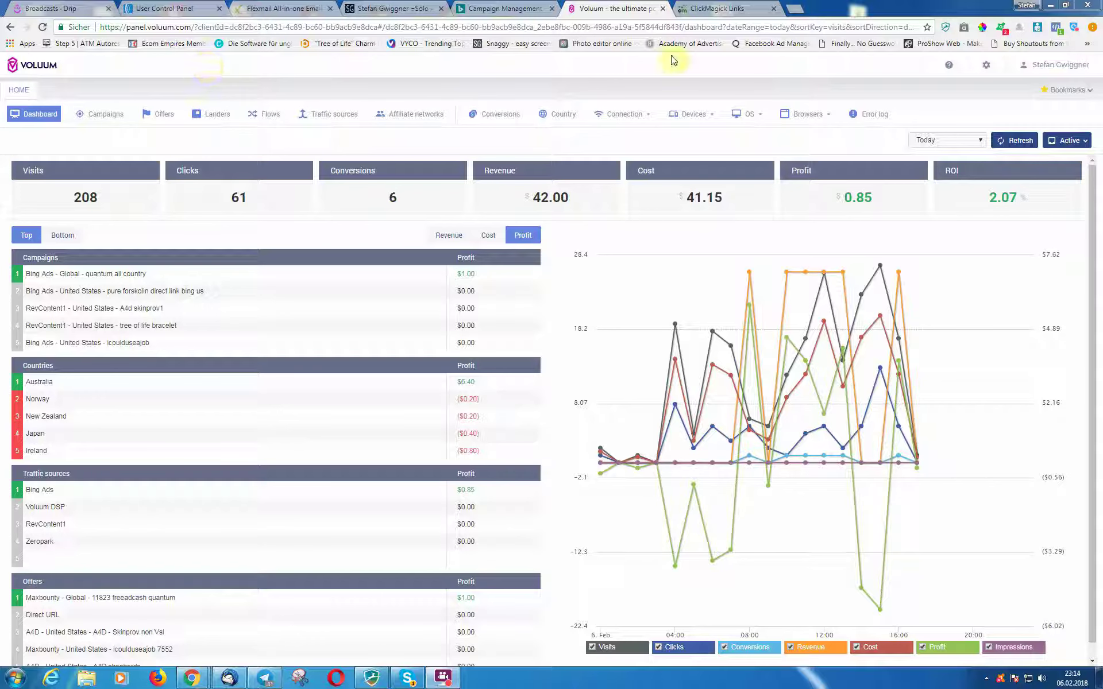
Check the ClickMagick Bing tracking links, then open the Bing Ads - Global - quantum all country campaign report.
left_click(699, 8)
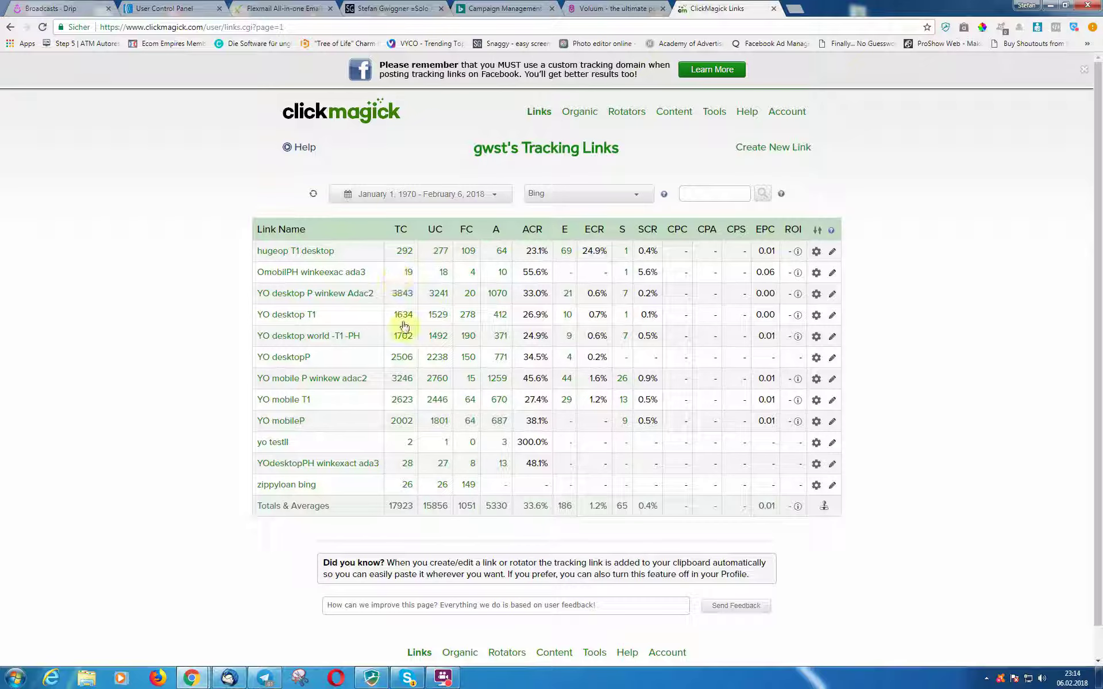
left_click(622, 9)
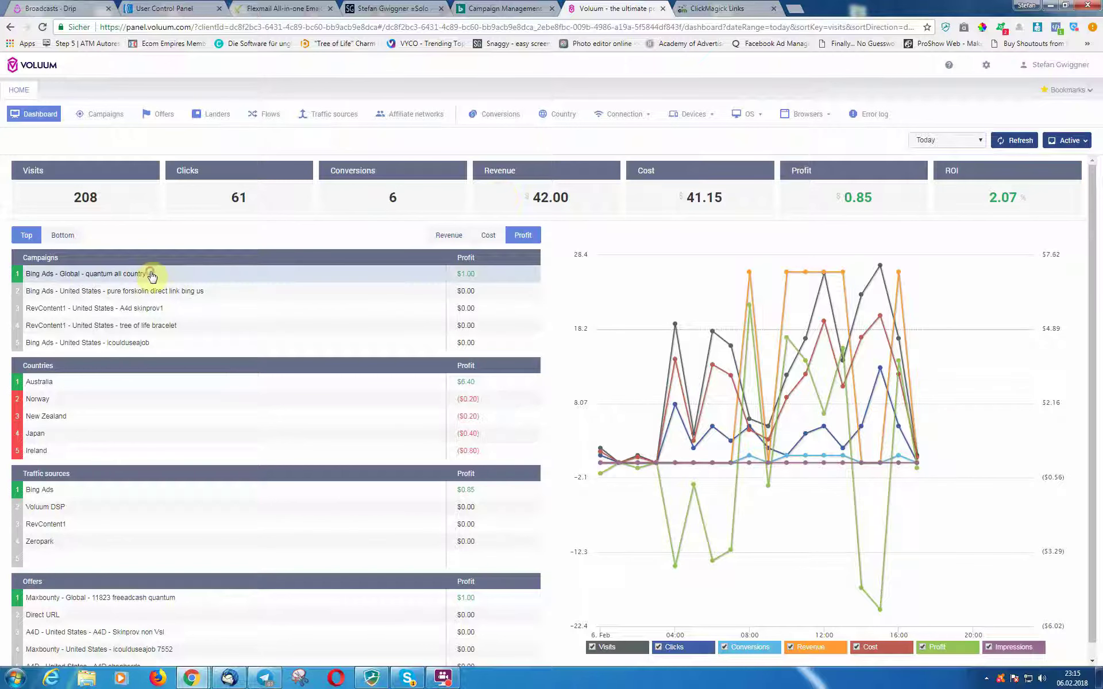
left_click(100, 114)
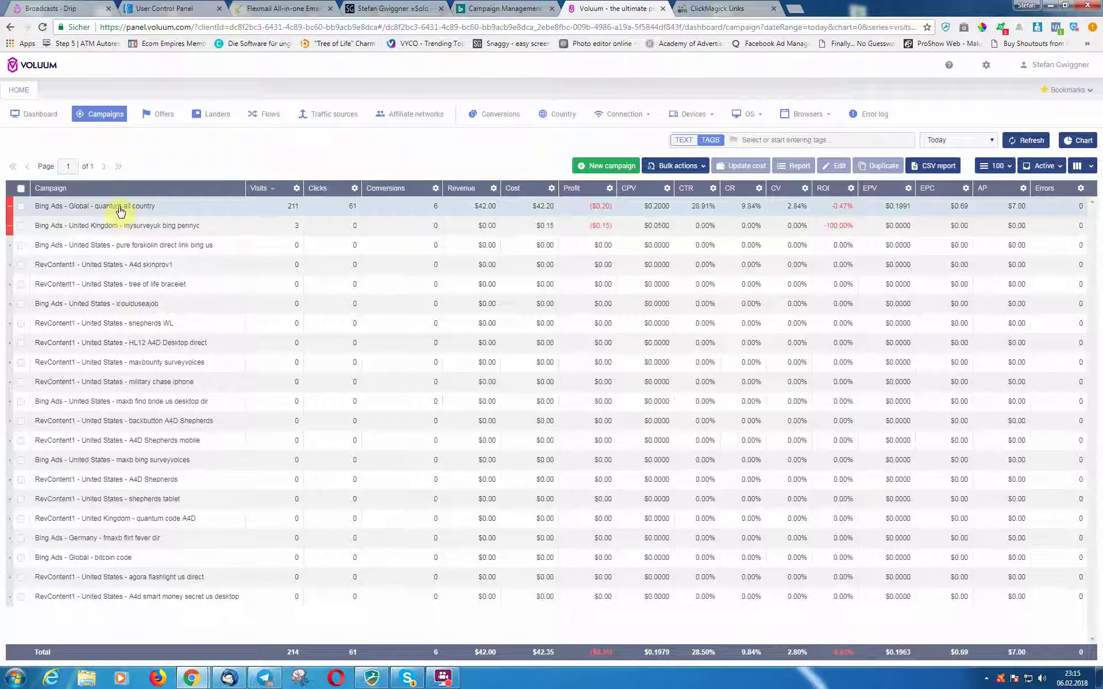
left_click(119, 208)
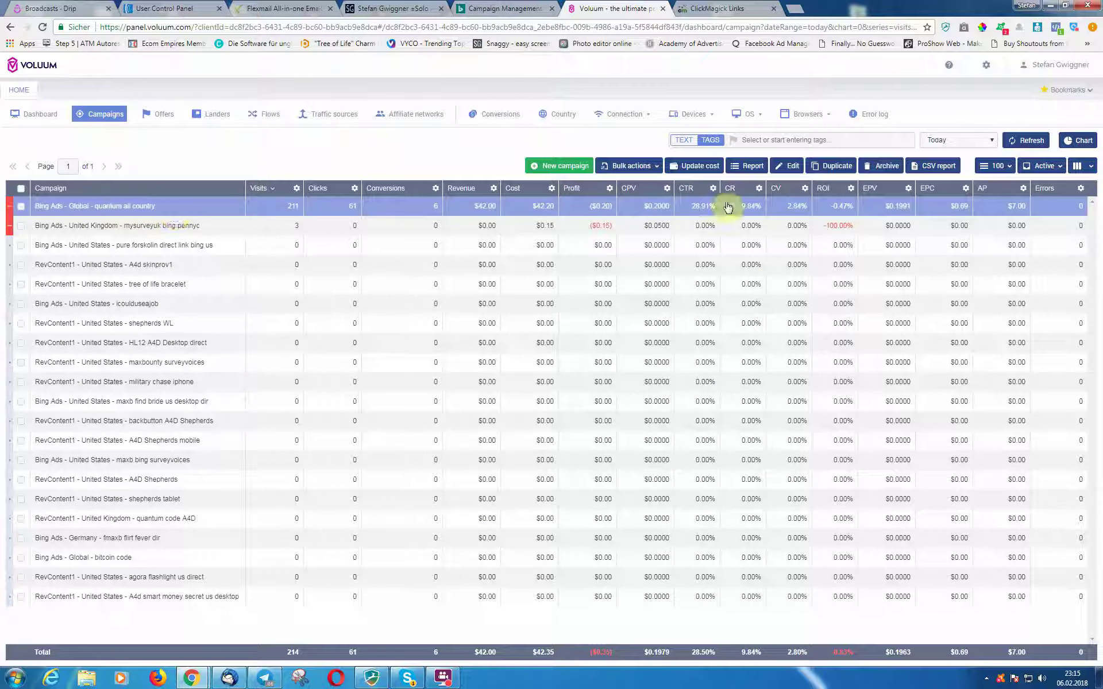
left_click(750, 168)
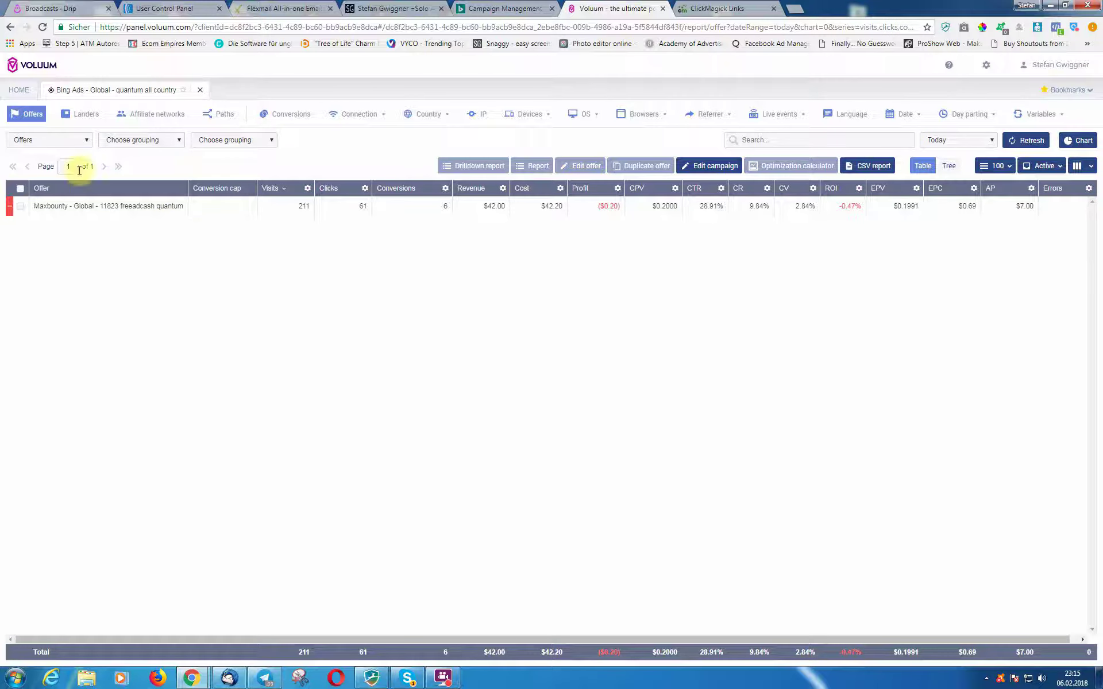
Scroll the first grouping dropdown down to the V4: KeyWord option.
left_click(78, 143)
left_click(75, 143)
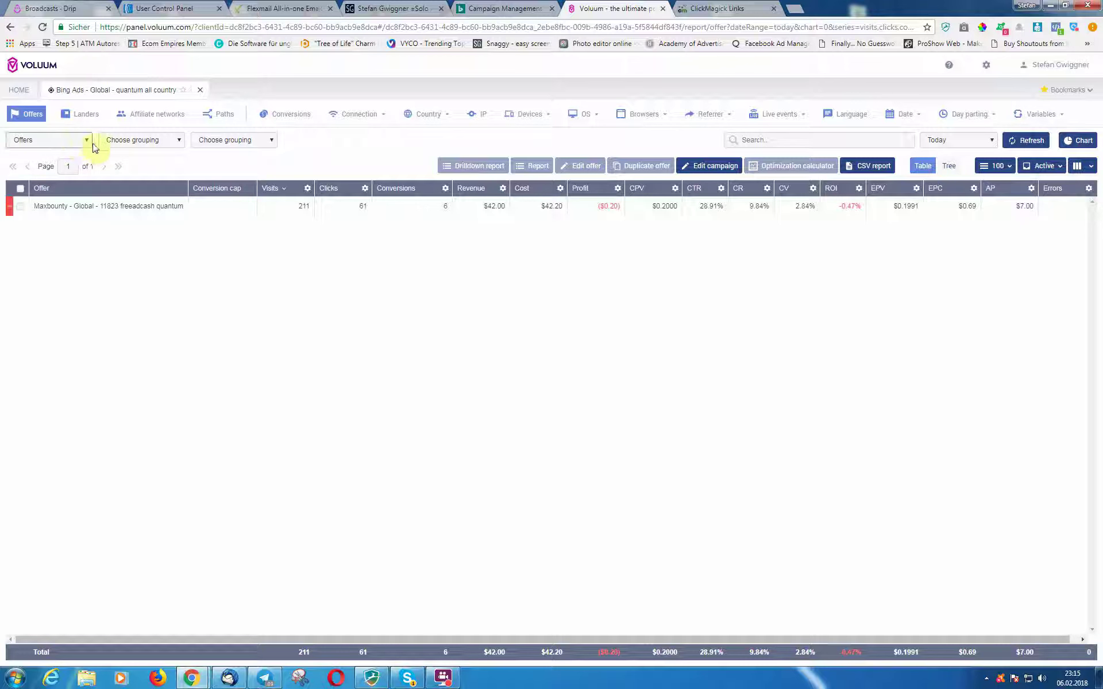
left_click(88, 141)
left_click_drag(87, 190, 88, 267)
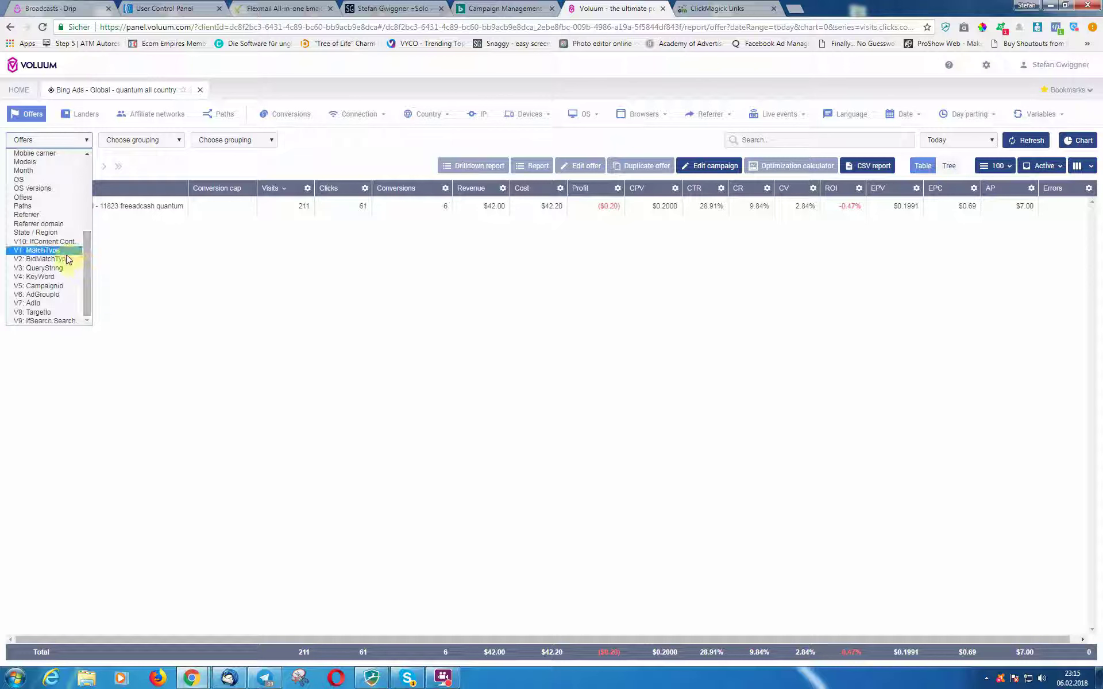
Apply V4: KeyWord grouping, then scroll the grouping list back up to Country.
left_click(52, 277)
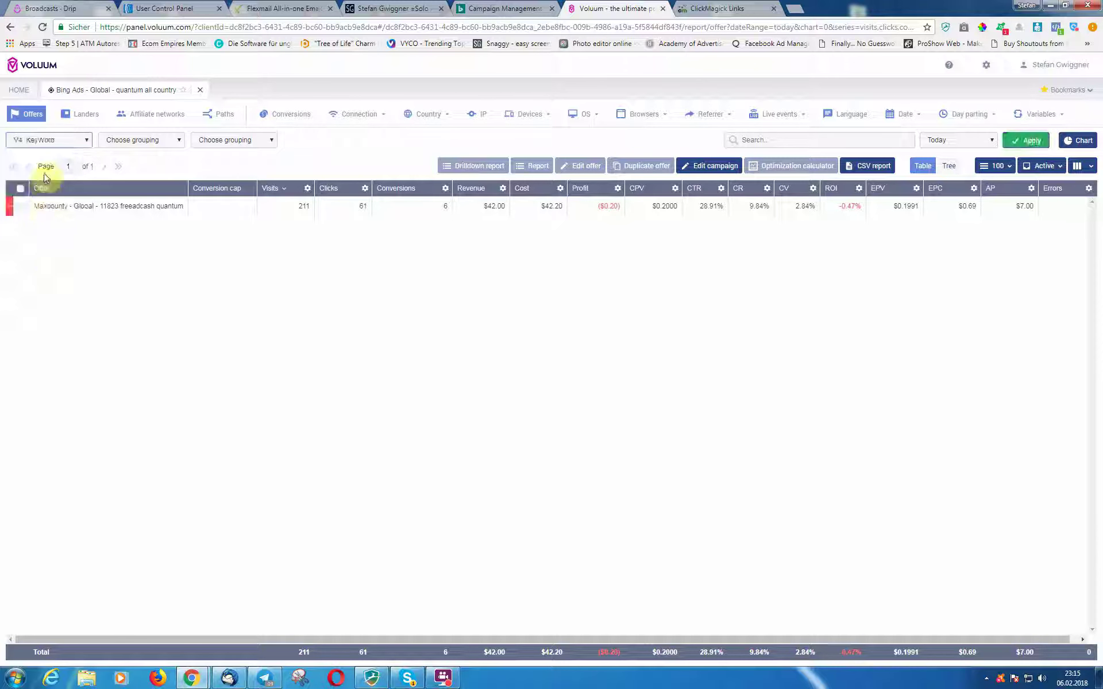
left_click(1025, 141)
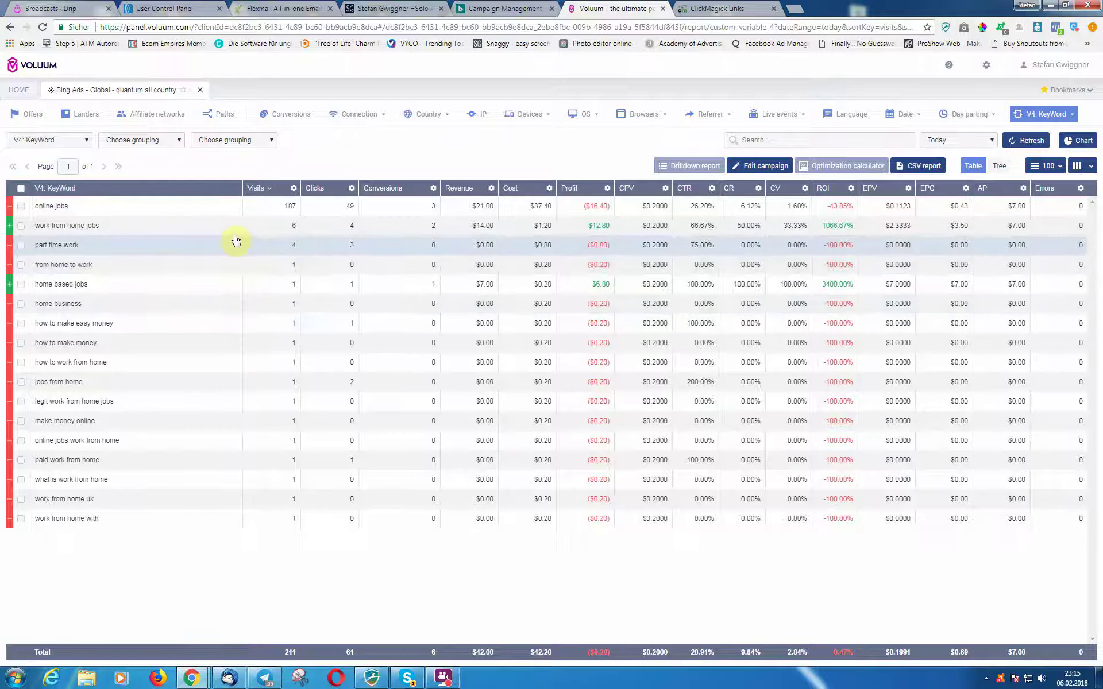
left_click(86, 140)
scroll(82, 246, "down", 2)
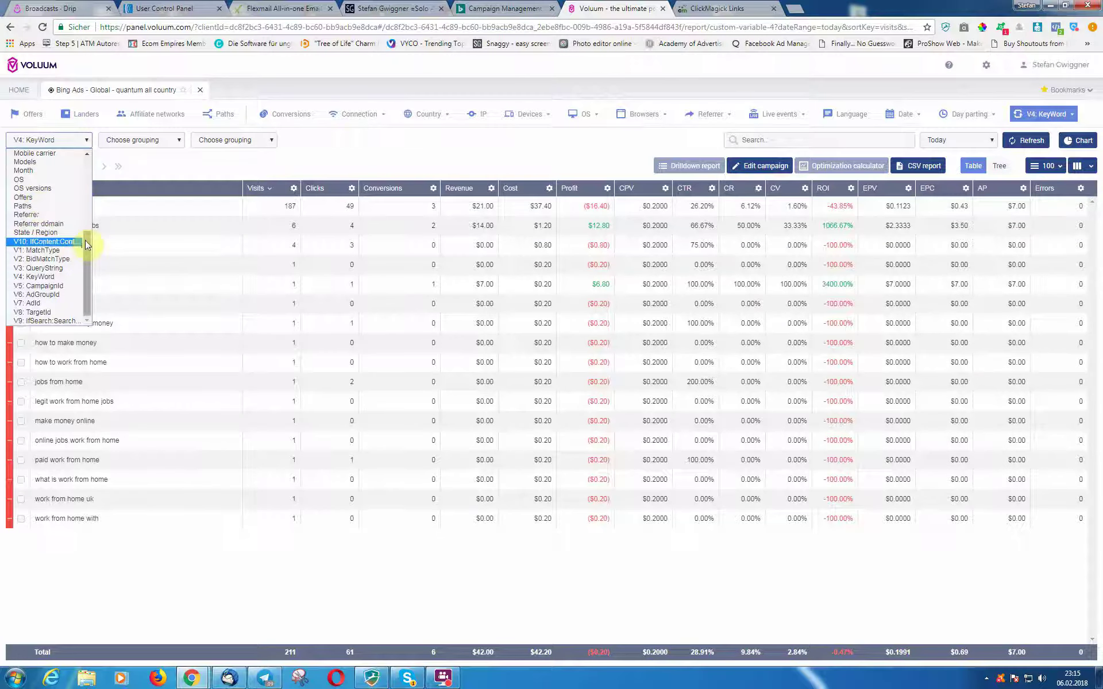
left_click_drag(87, 243, 93, 210)
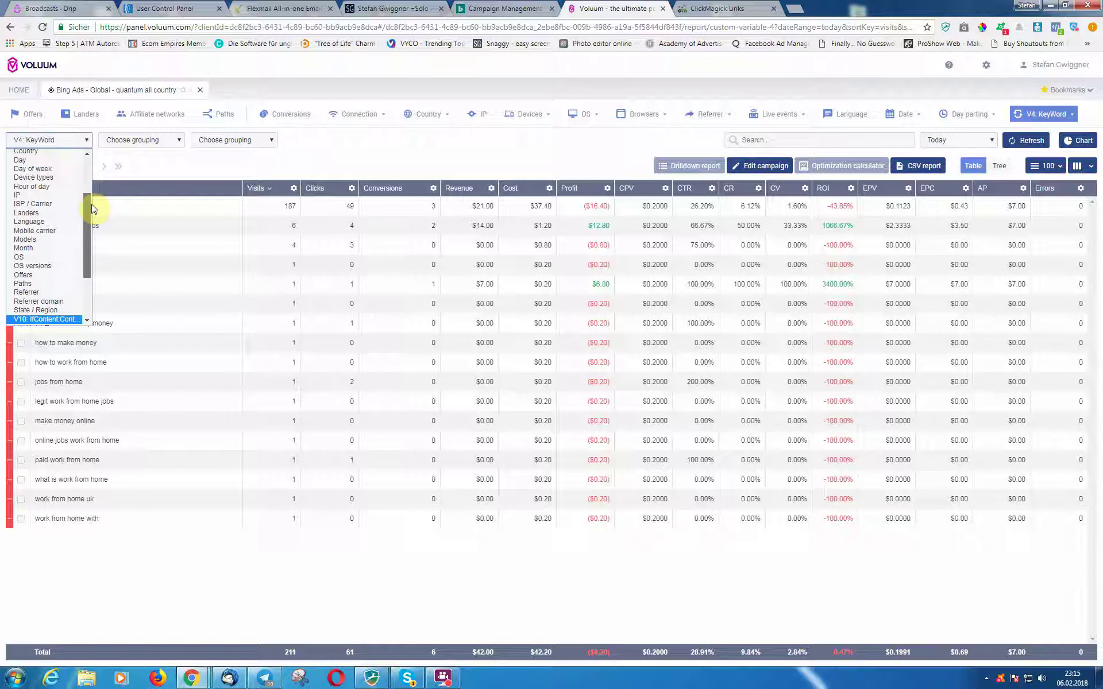
left_click_drag(94, 209, 94, 181)
Group the report by Country, then sort it by Profit in both directions and by Visits.
left_click(52, 194)
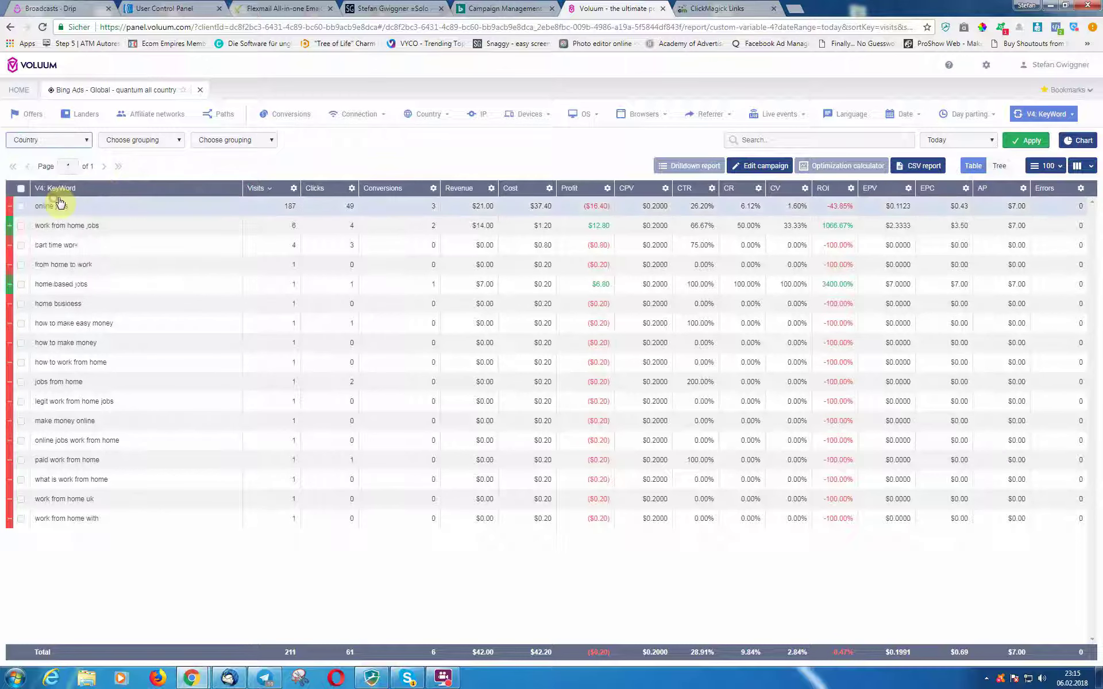
left_click(1025, 141)
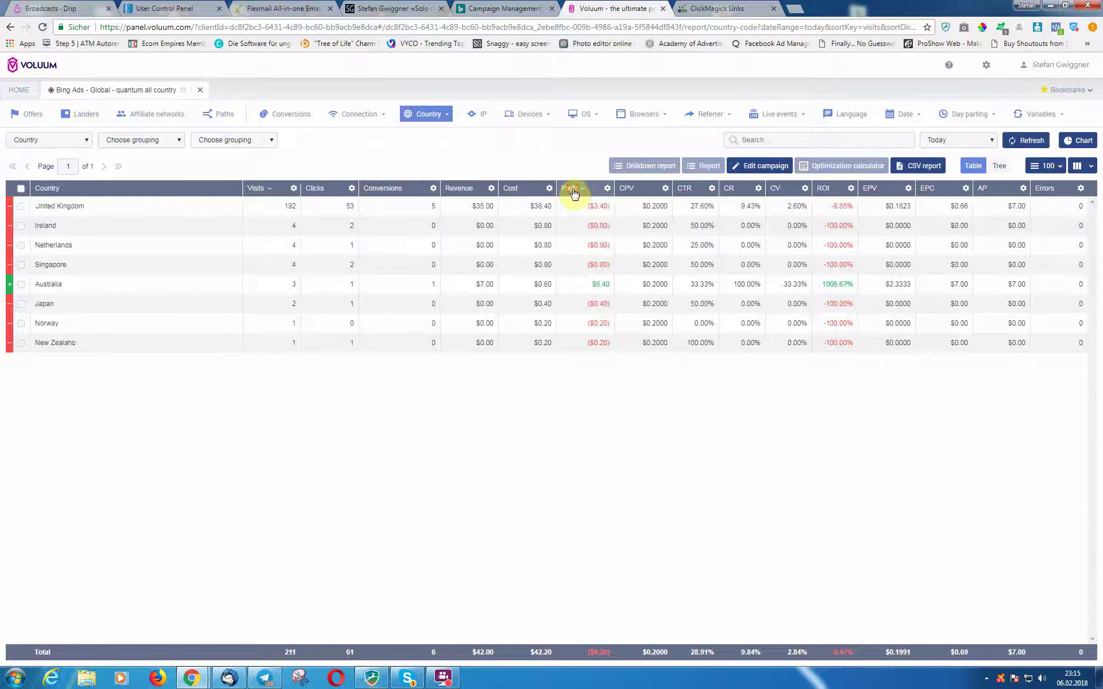
left_click(573, 189)
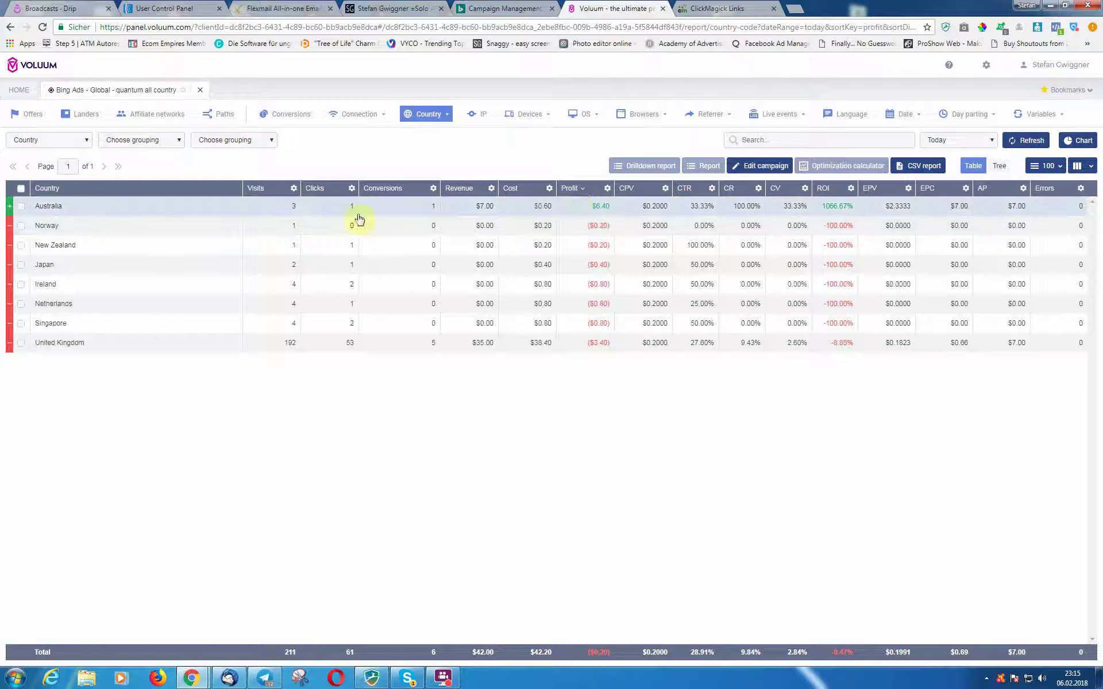
left_click(574, 190)
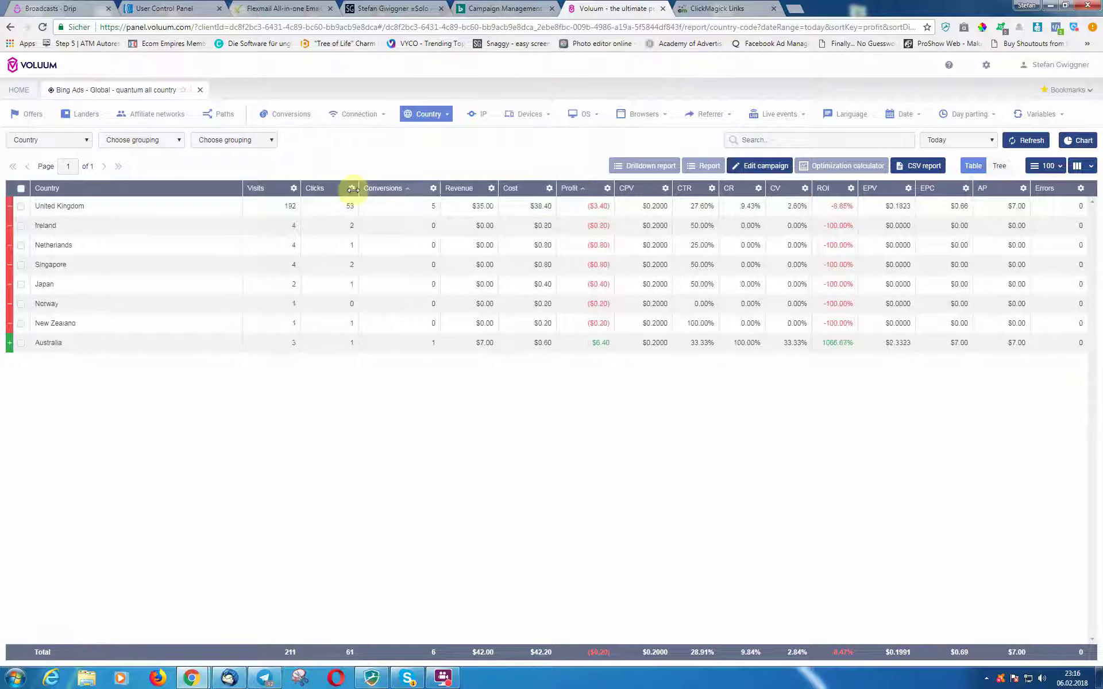
left_click(256, 189)
Regroup by V4: KeyWord, sort by Conversions, and bring up the date range choices.
left_click(76, 142)
left_click_drag(87, 161, 86, 270)
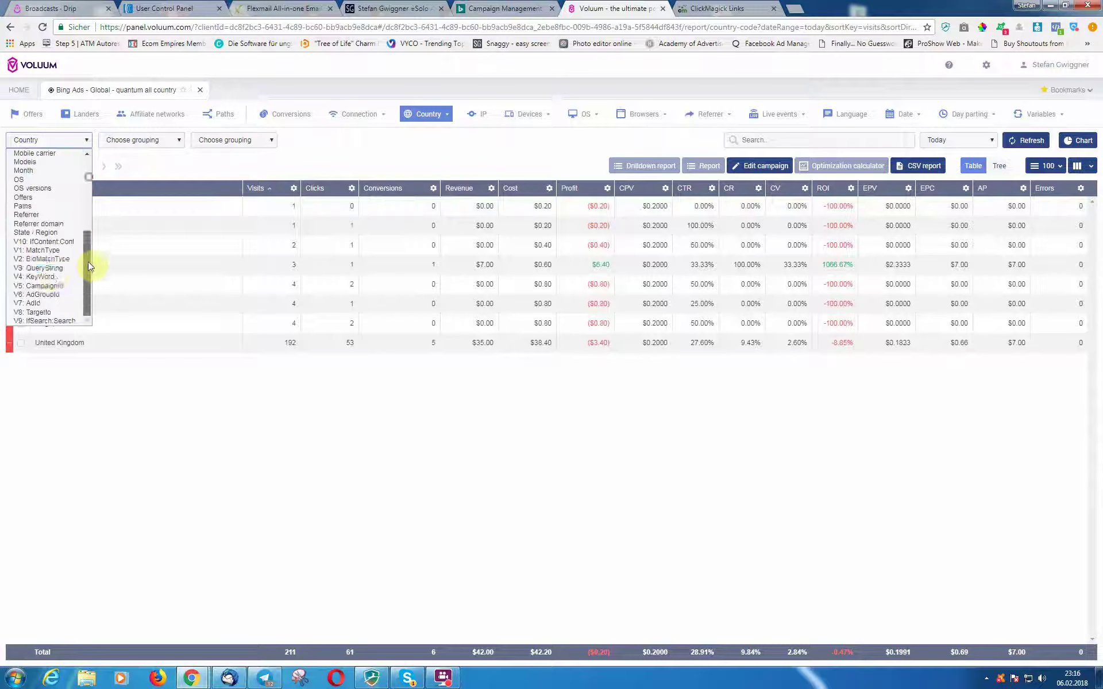
left_click(49, 278)
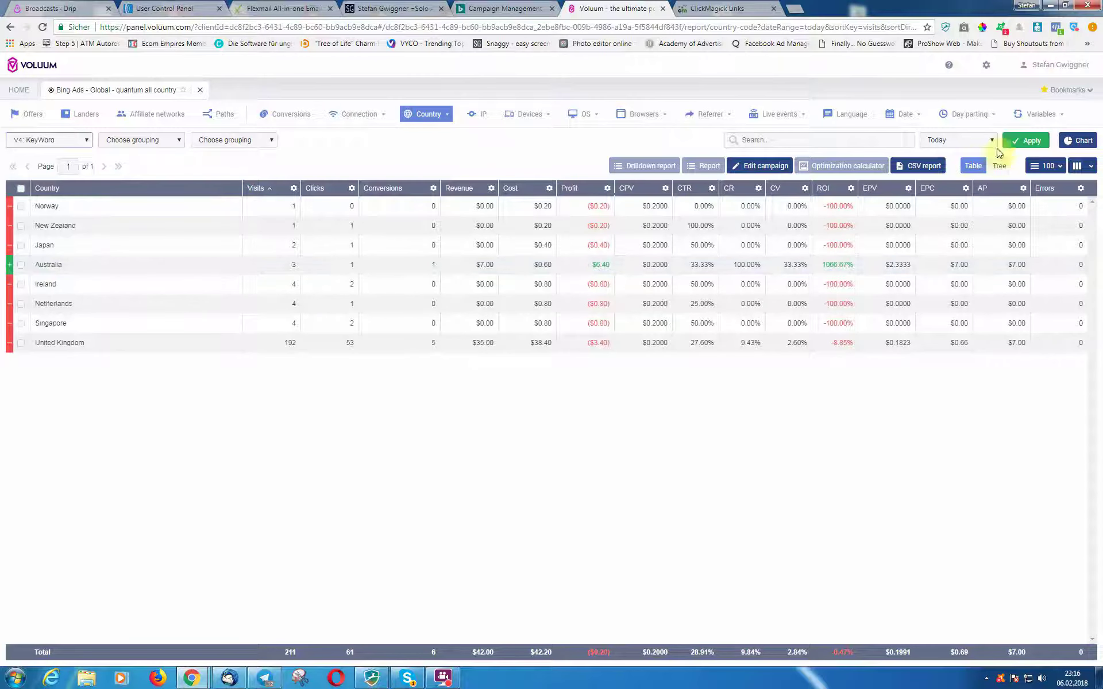
left_click(1023, 141)
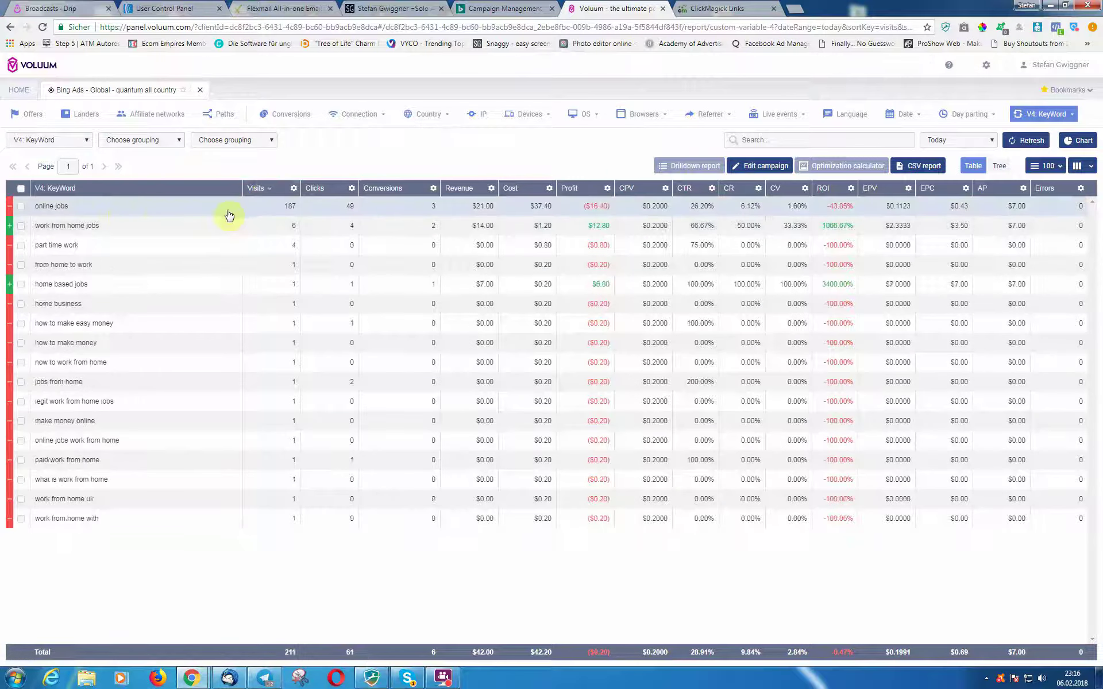
left_click(408, 192)
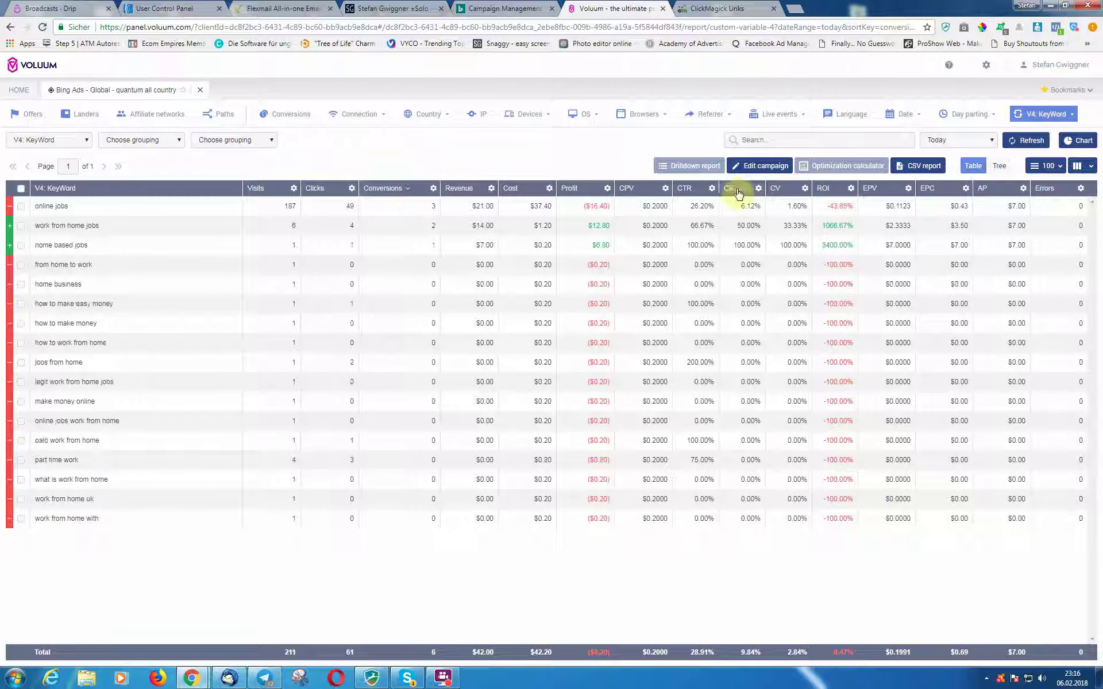
left_click(936, 141)
Apply the Last 30 days range and sort keywords by conversions, highest first.
left_click(943, 197)
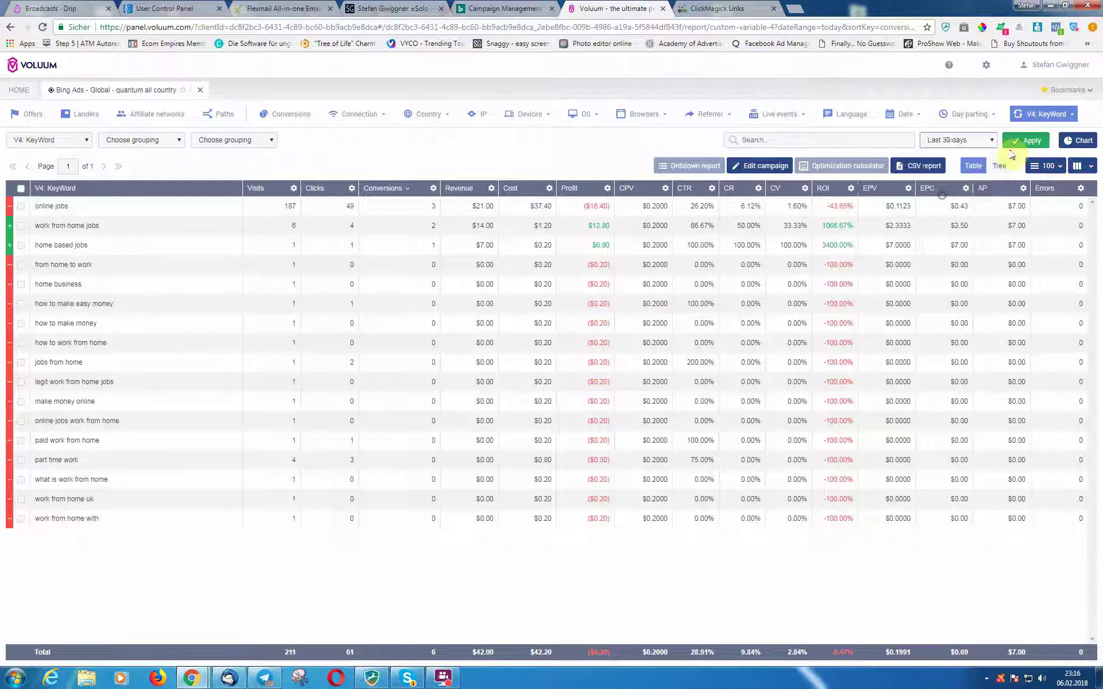
left_click(1022, 140)
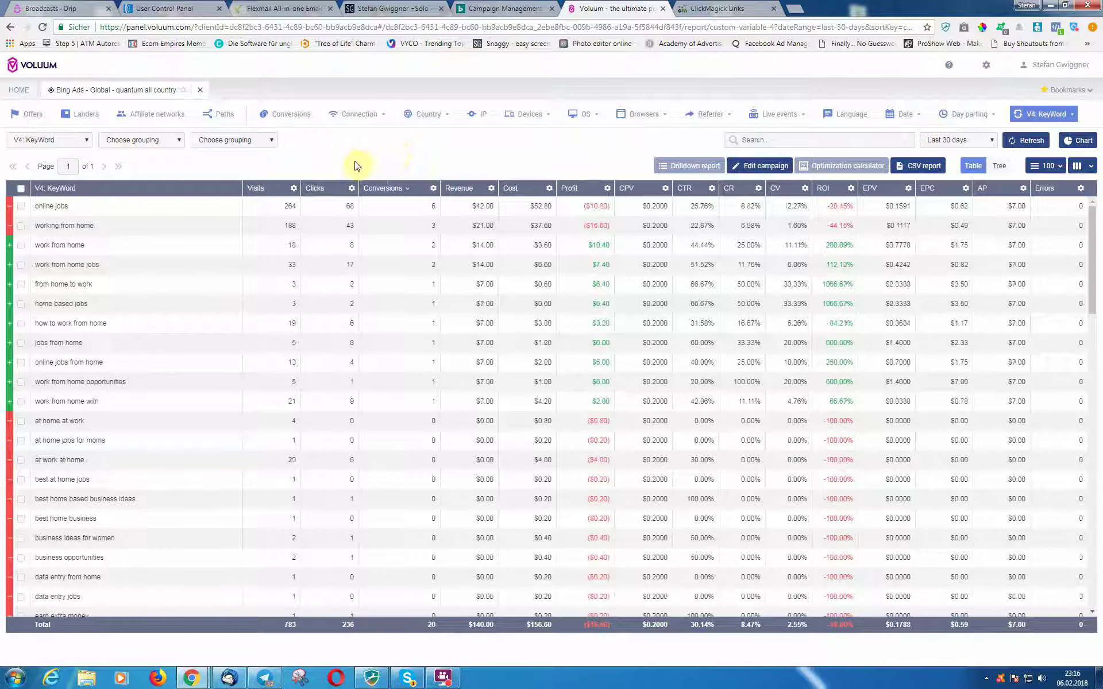
left_click(402, 190)
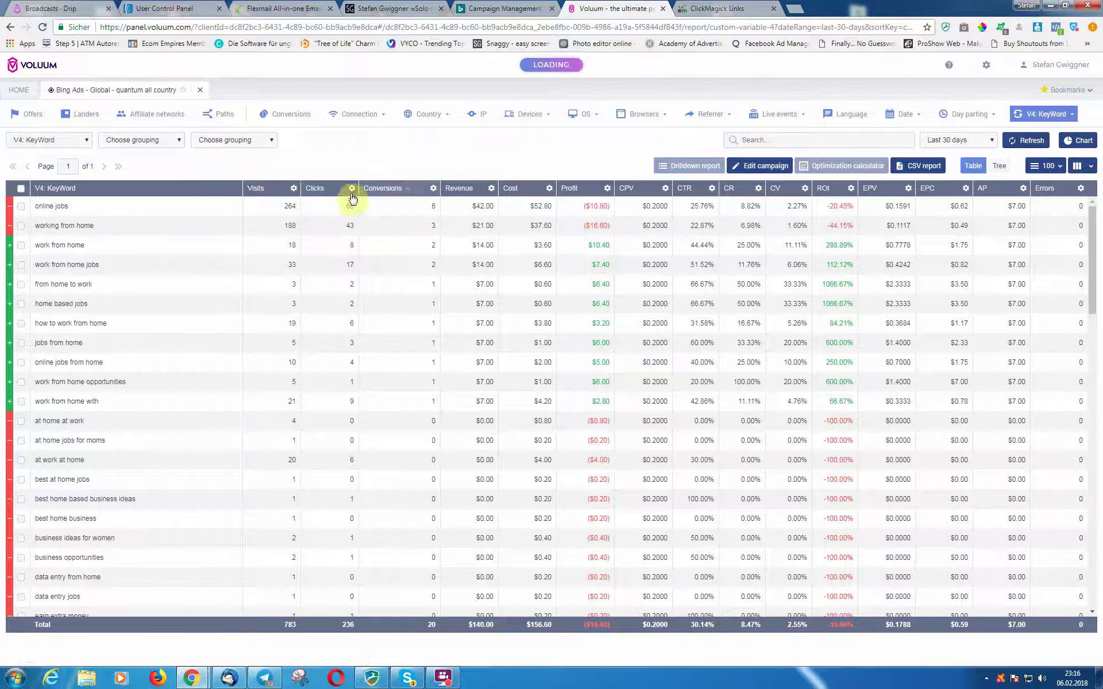
left_click(399, 195)
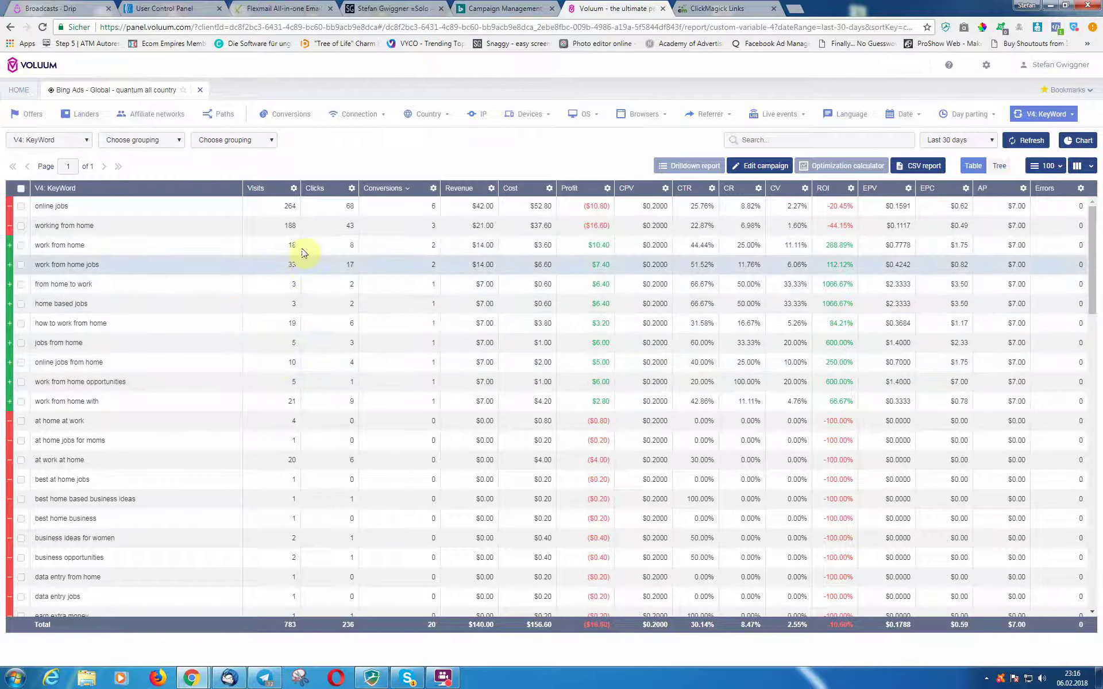
Change the first grouping level to V7: AdId.
left_click(76, 145)
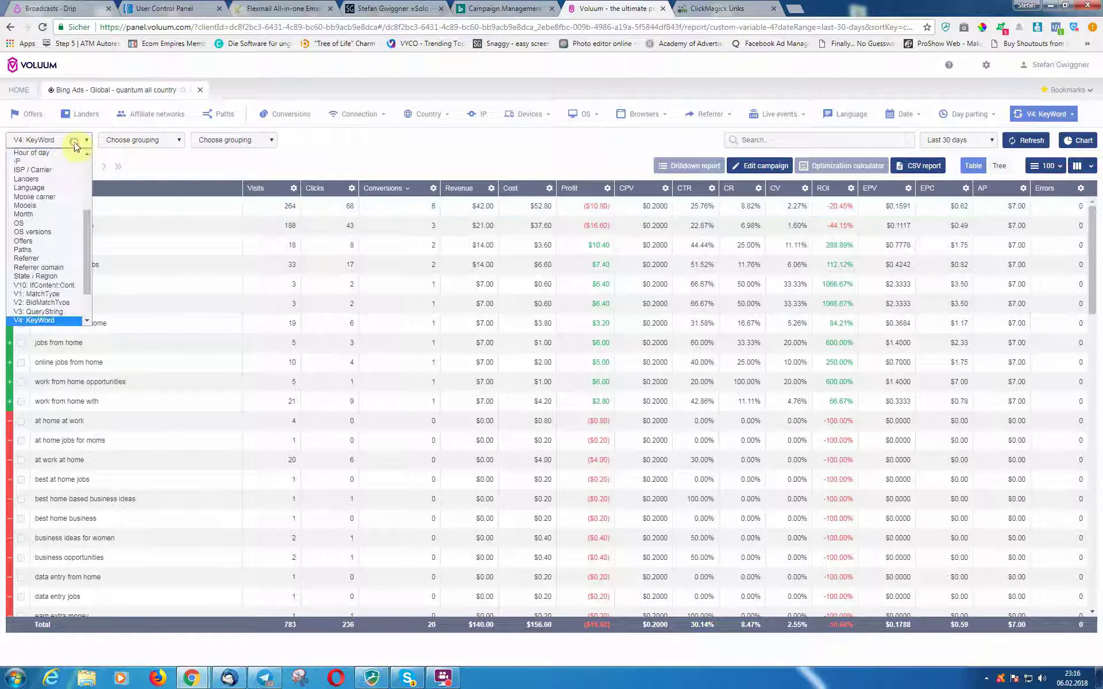
left_click_drag(87, 217, 92, 248)
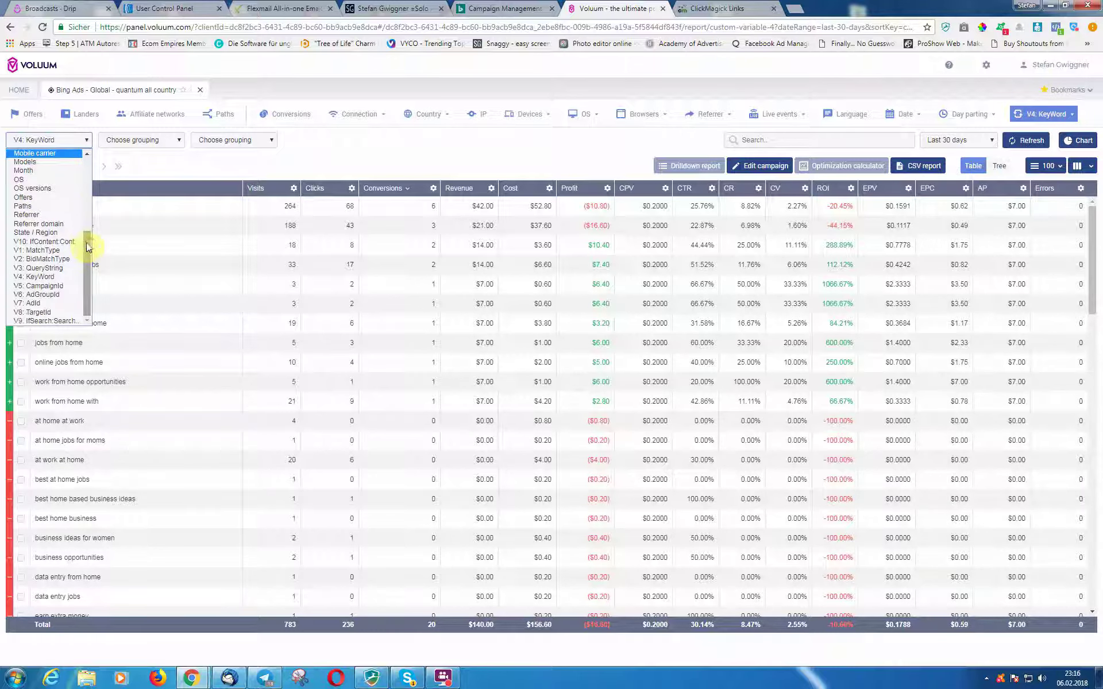
left_click(45, 303)
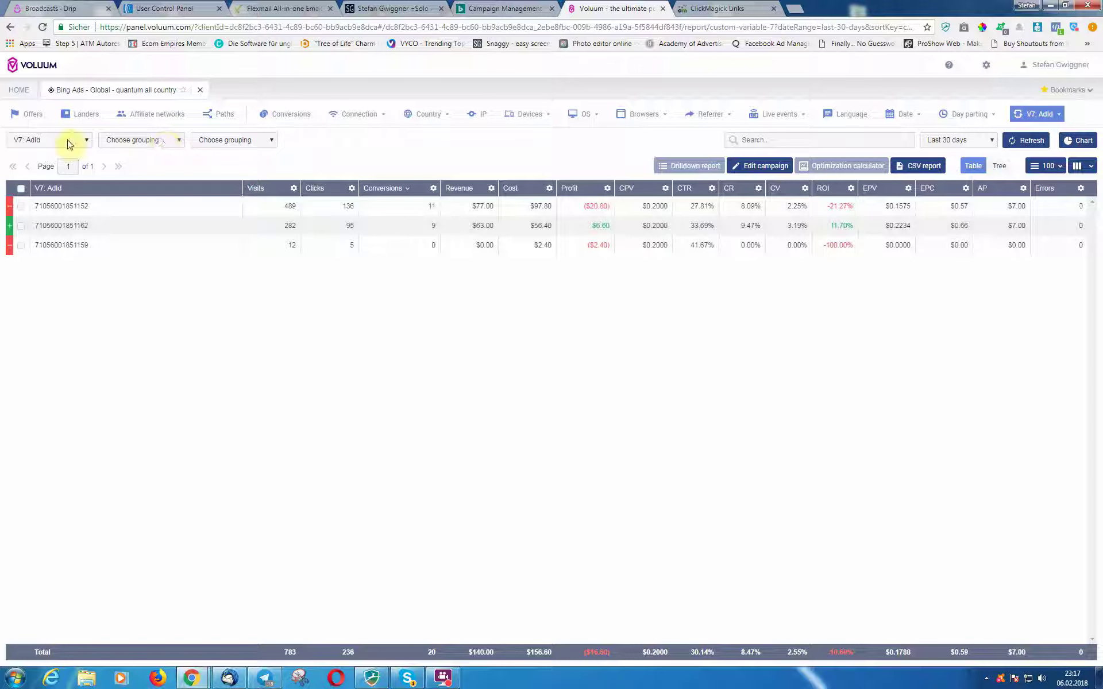
Add V4: KeyWord as the second grouping level under V7: AdId and apply it.
left_click(142, 140)
left_click_drag(178, 178, 174, 233)
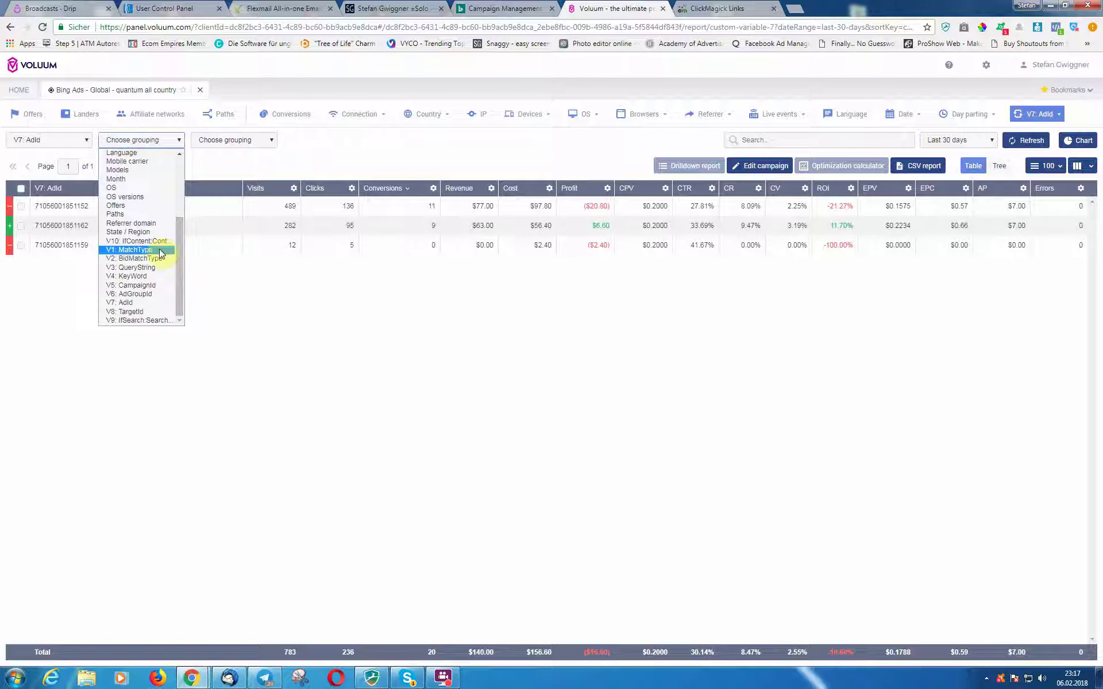
left_click(135, 276)
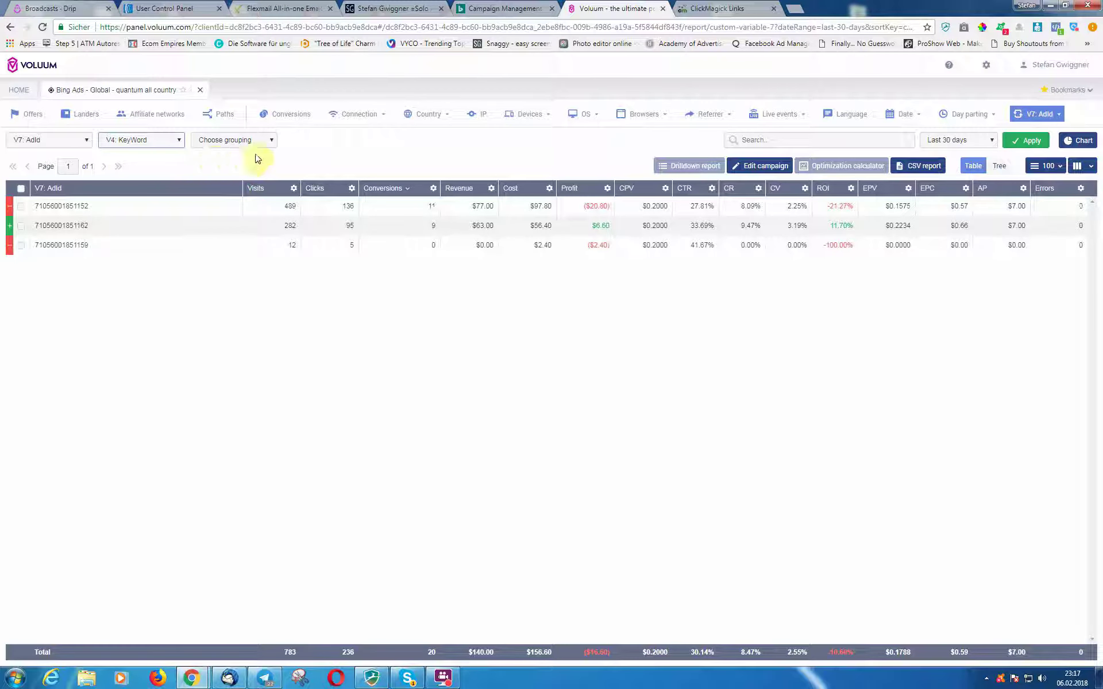
left_click(1022, 142)
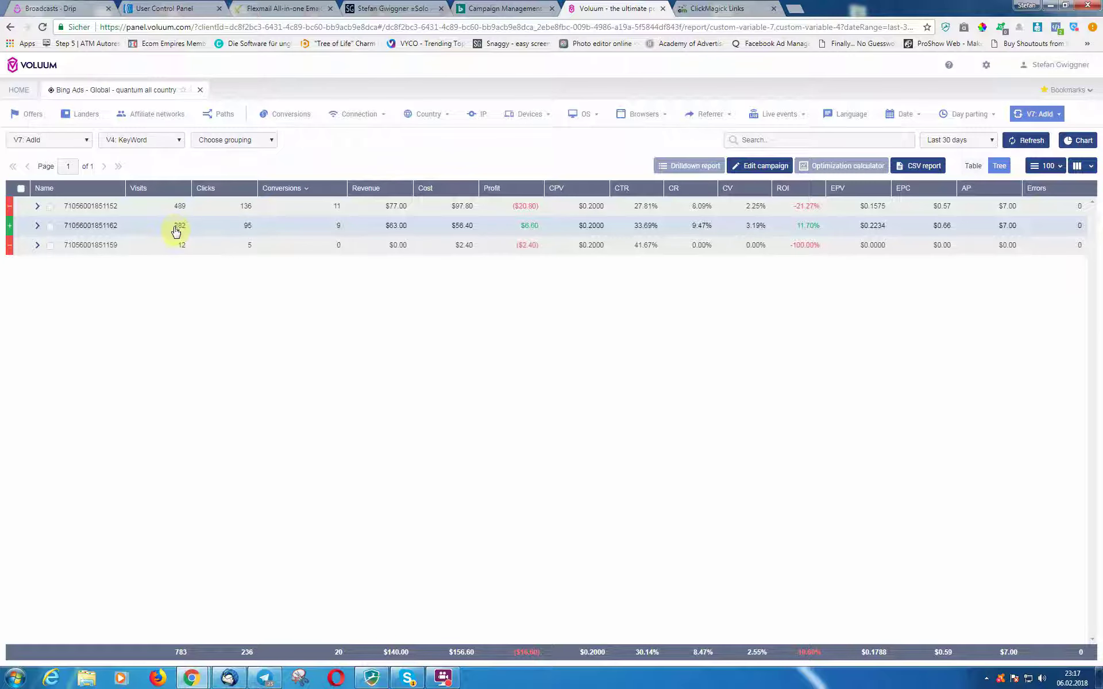
left_click(36, 230)
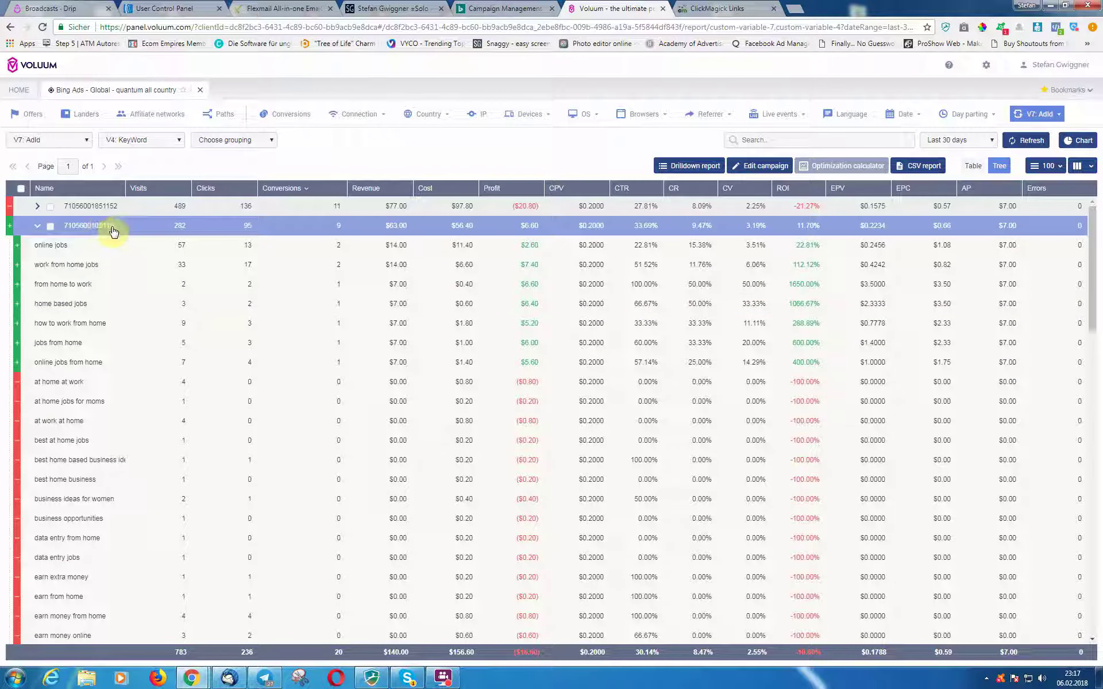
left_click(37, 229)
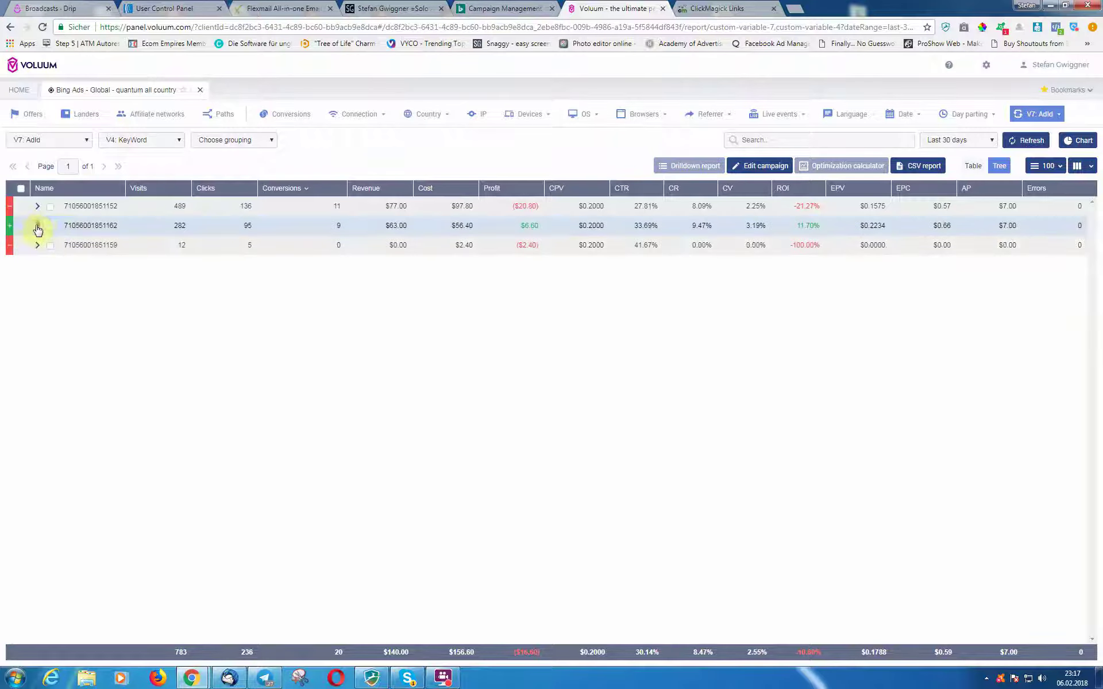
left_click(38, 208)
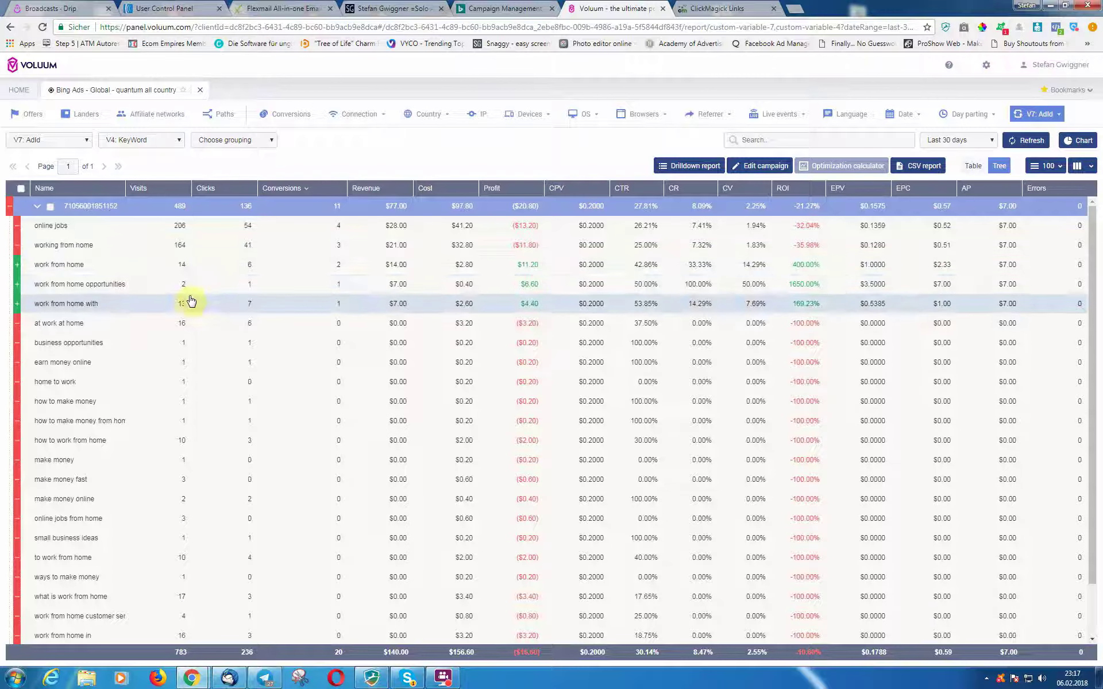
Scroll the first grouping level's options up toward Country.
left_click(224, 141)
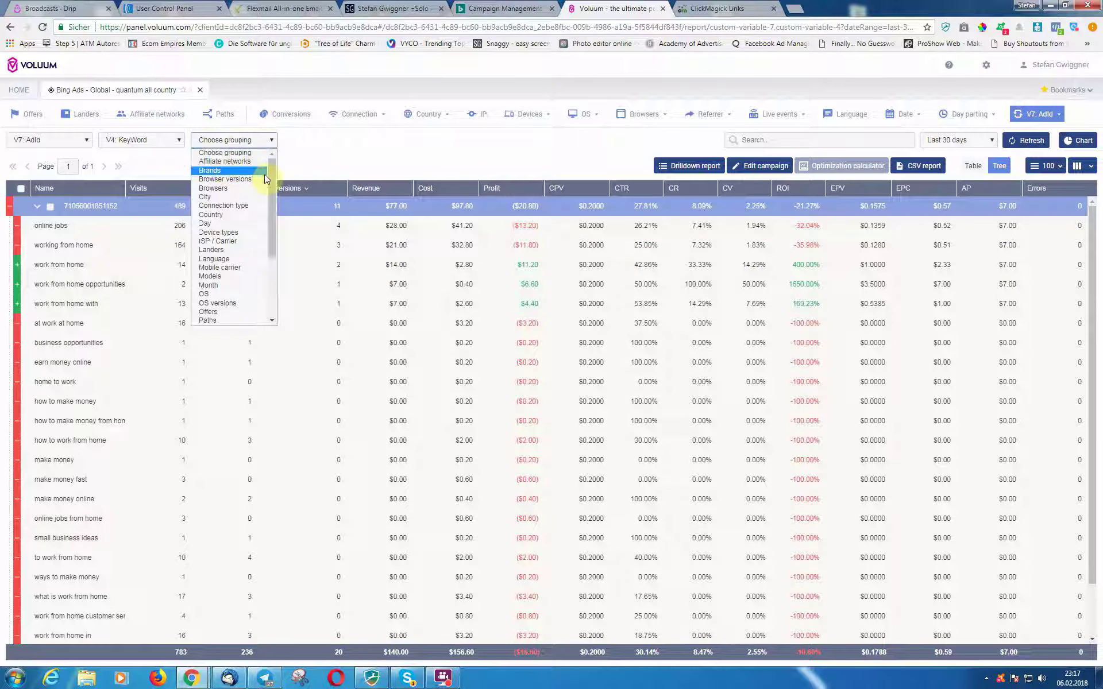
left_click(81, 142)
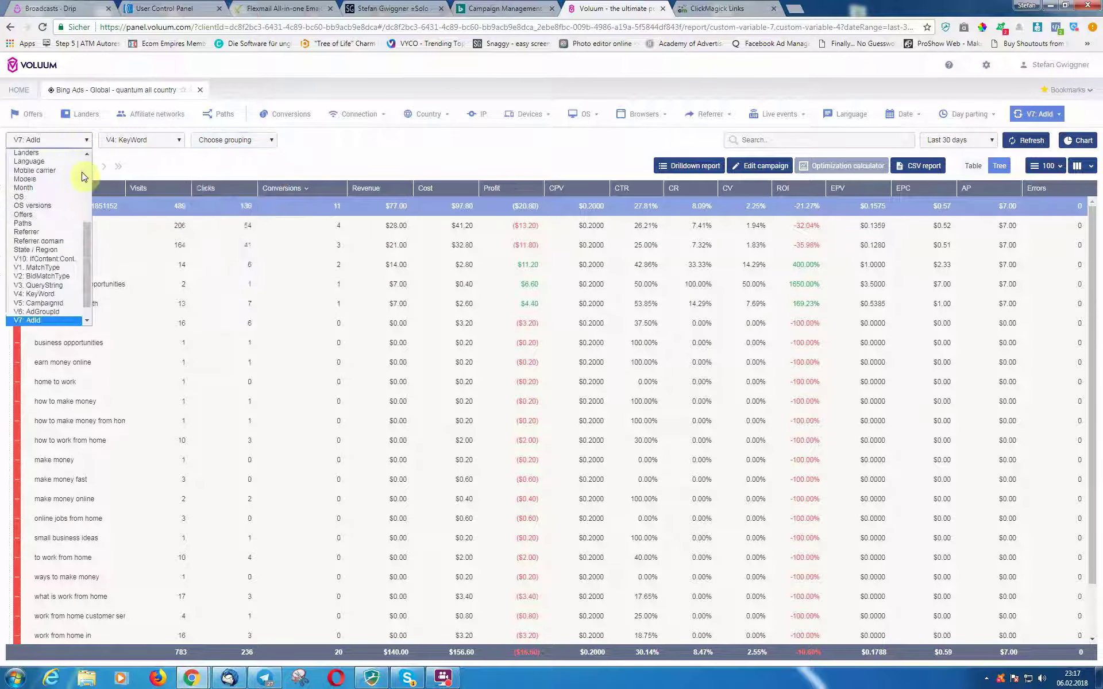
left_click_drag(86, 226, 88, 246)
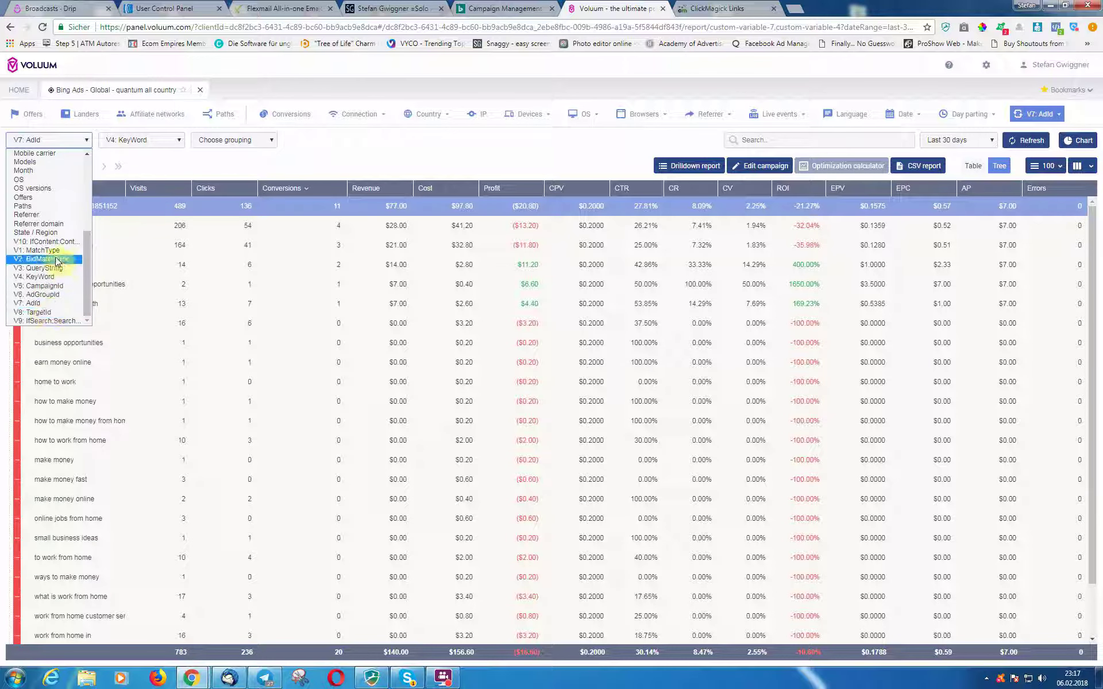
left_click_drag(88, 251, 89, 179)
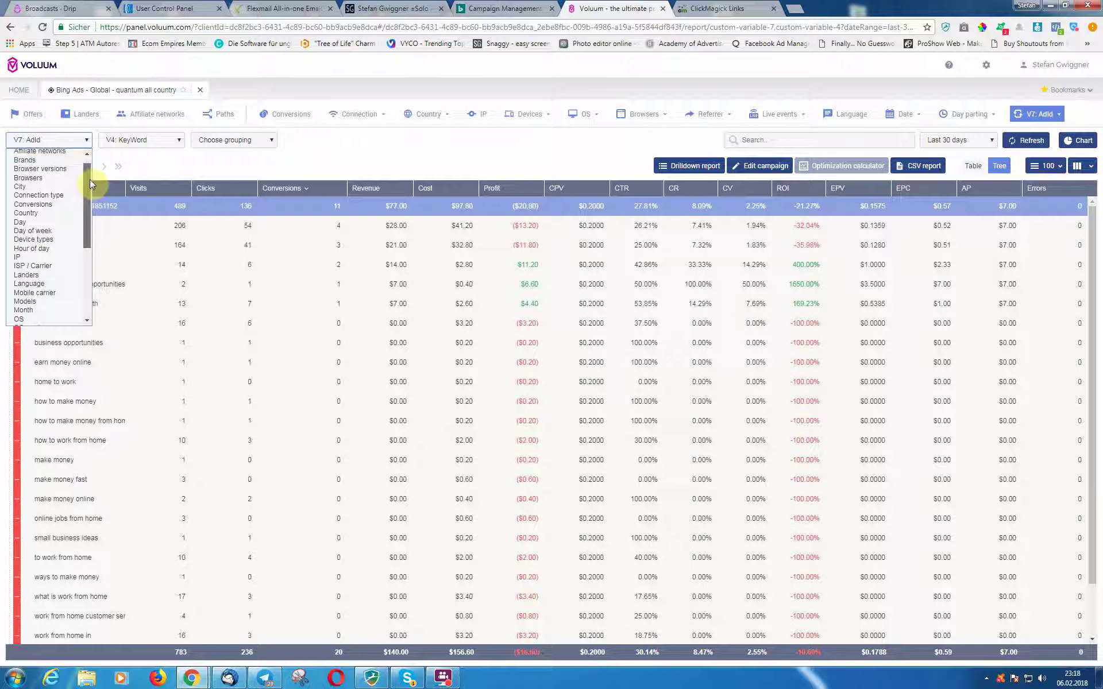
Set the first grouping level to Country and the second to V7: AdId.
left_click(50, 213)
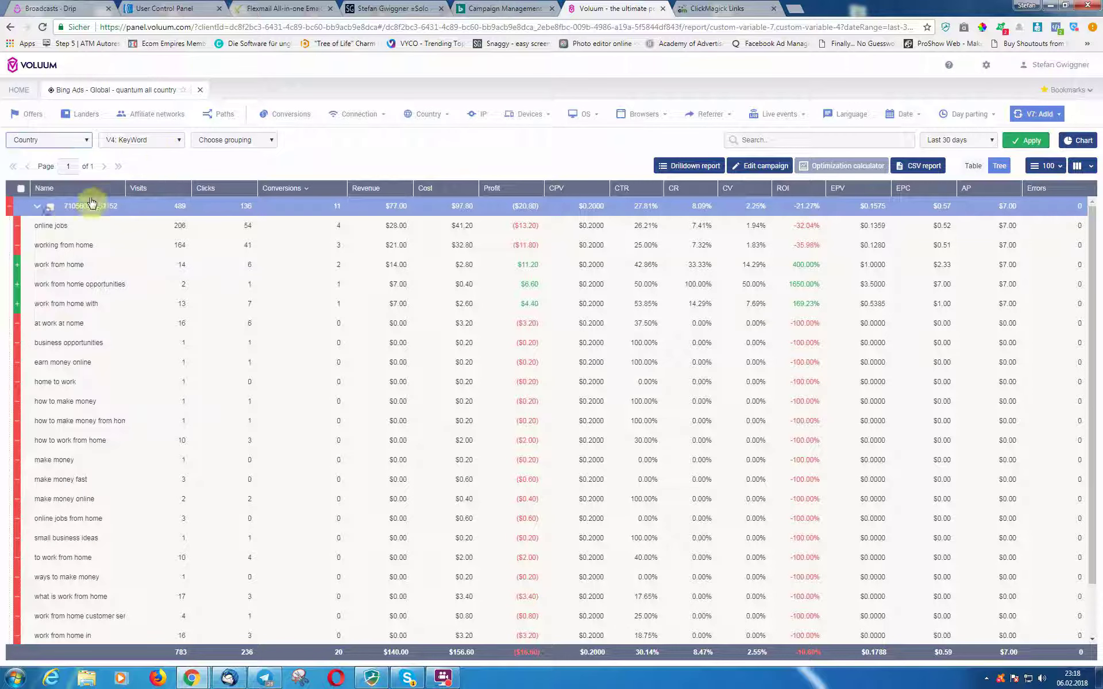
left_click(159, 144)
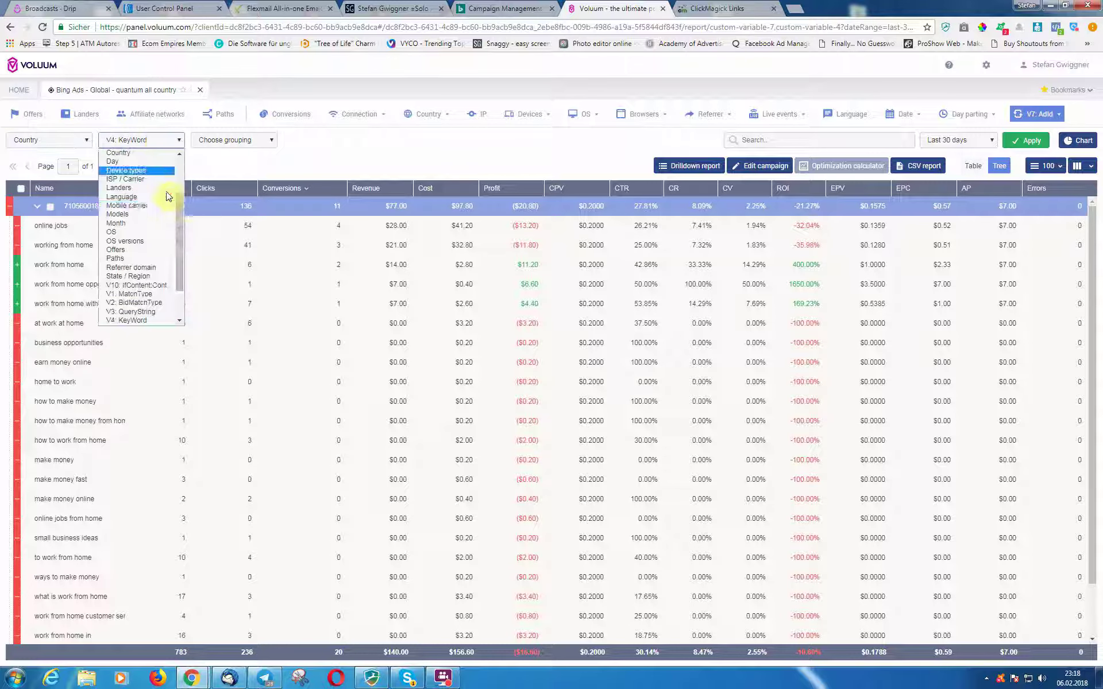
left_click_drag(180, 202, 179, 232)
left_click(137, 303)
Add V4: KeyWord as third level, apply, and select the United Kingdom and Netherlands rows.
left_click(232, 140)
scroll(271, 182, "up", 2)
left_click_drag(271, 181, 274, 236)
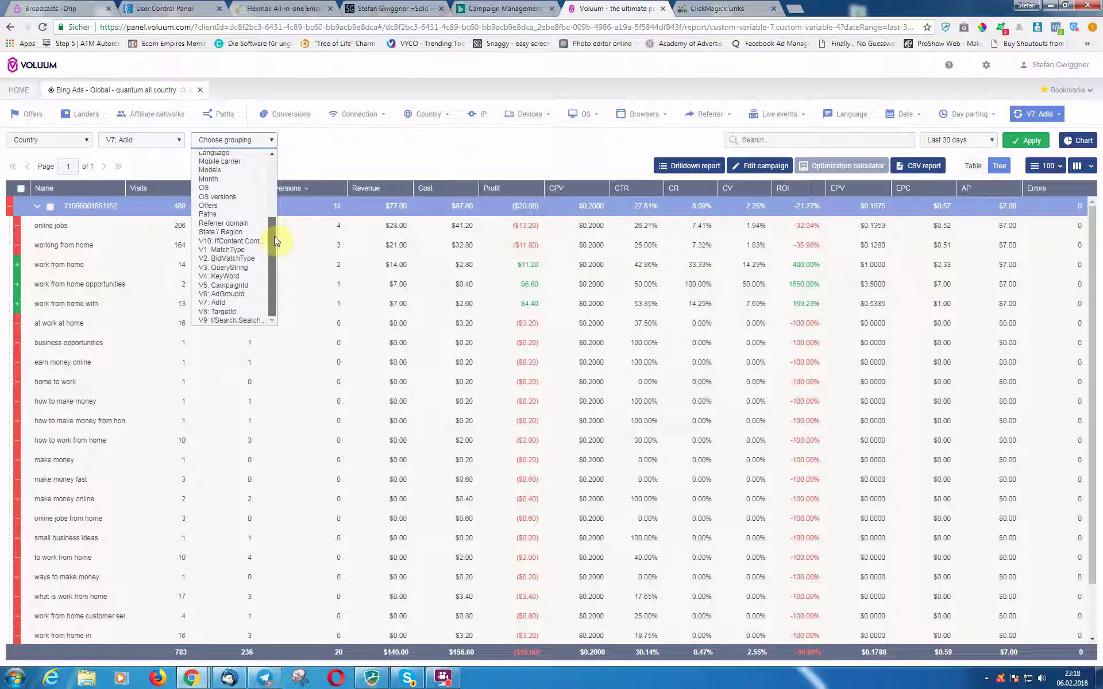
left_click(237, 277)
left_click(1025, 140)
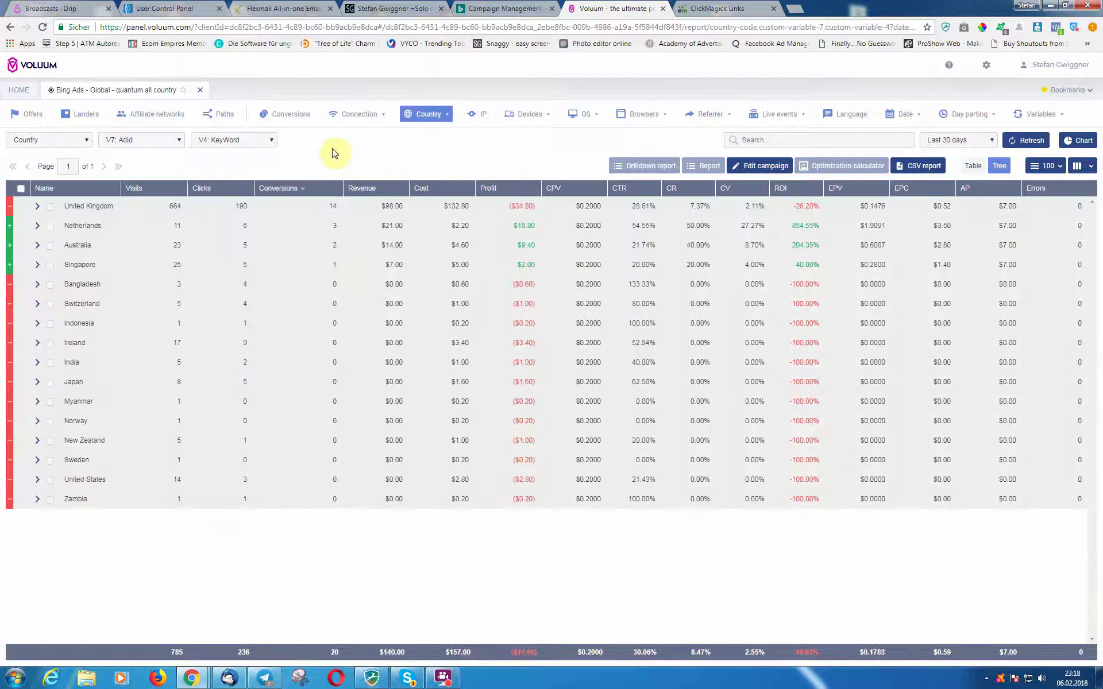
left_click(201, 206)
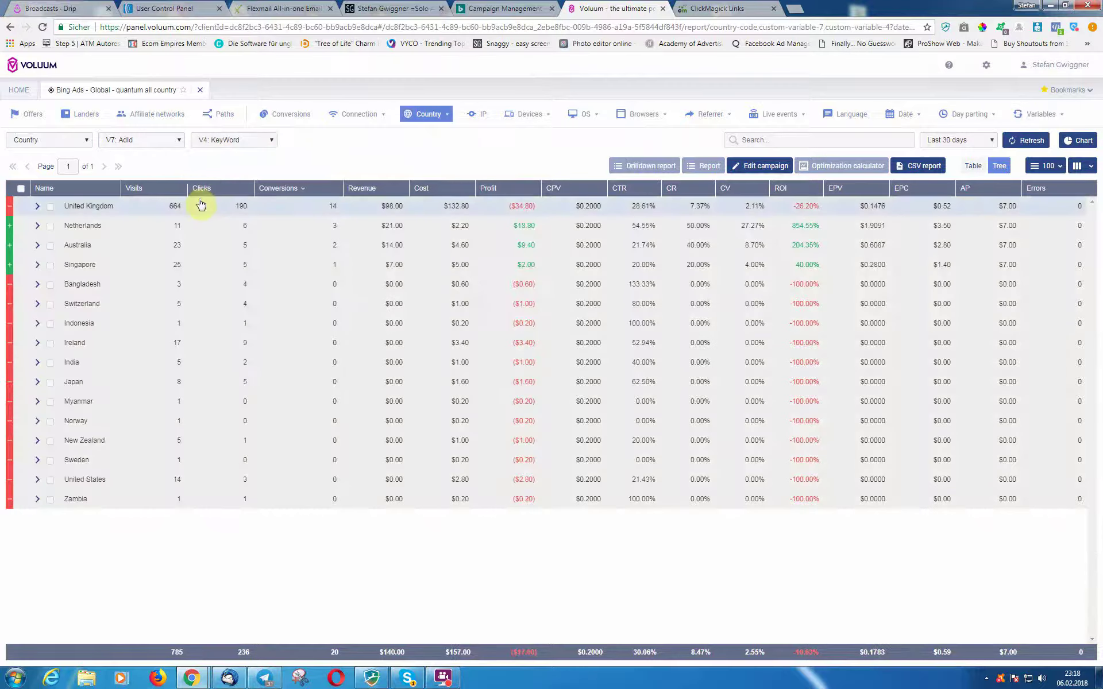
left_click(228, 222)
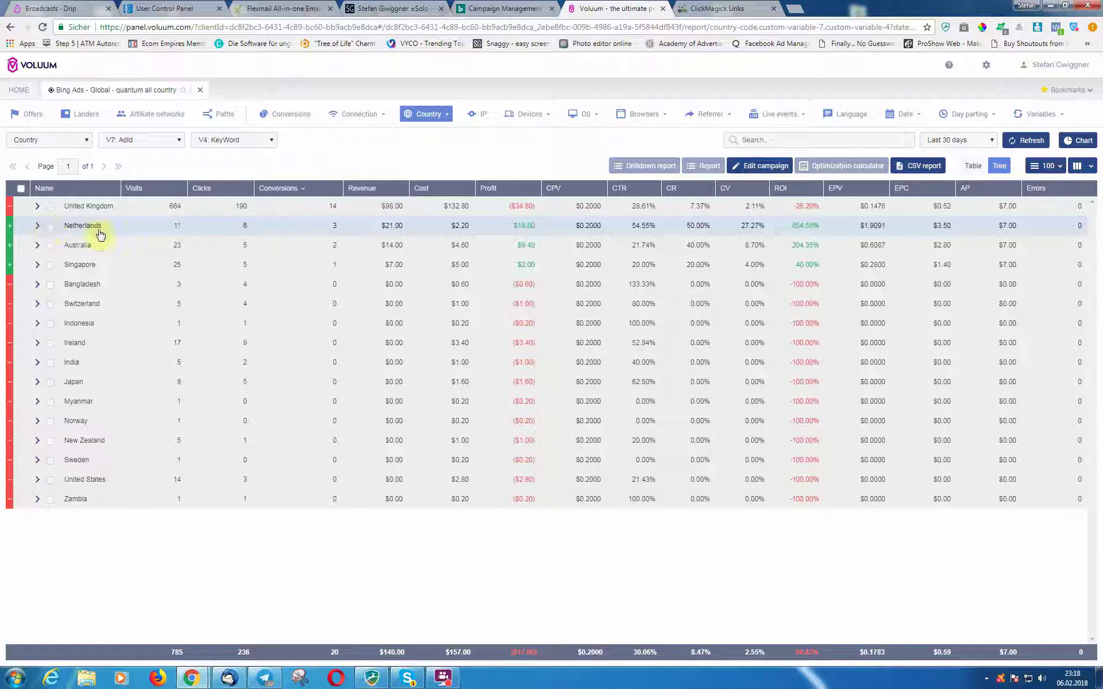
left_click(38, 228)
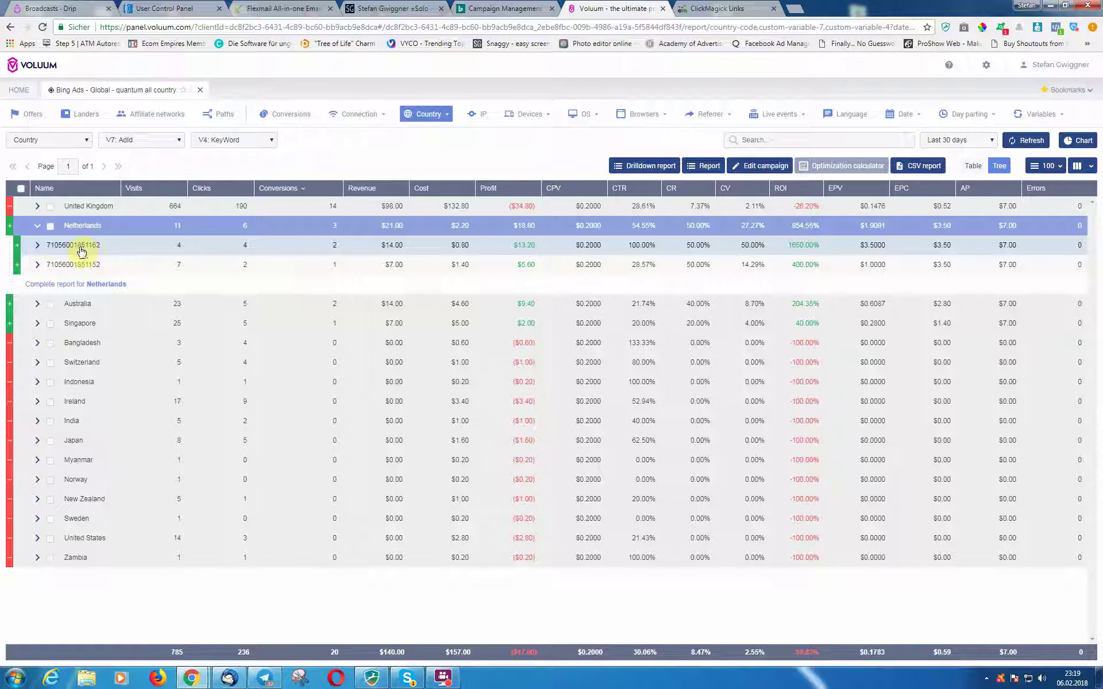
left_click(36, 249)
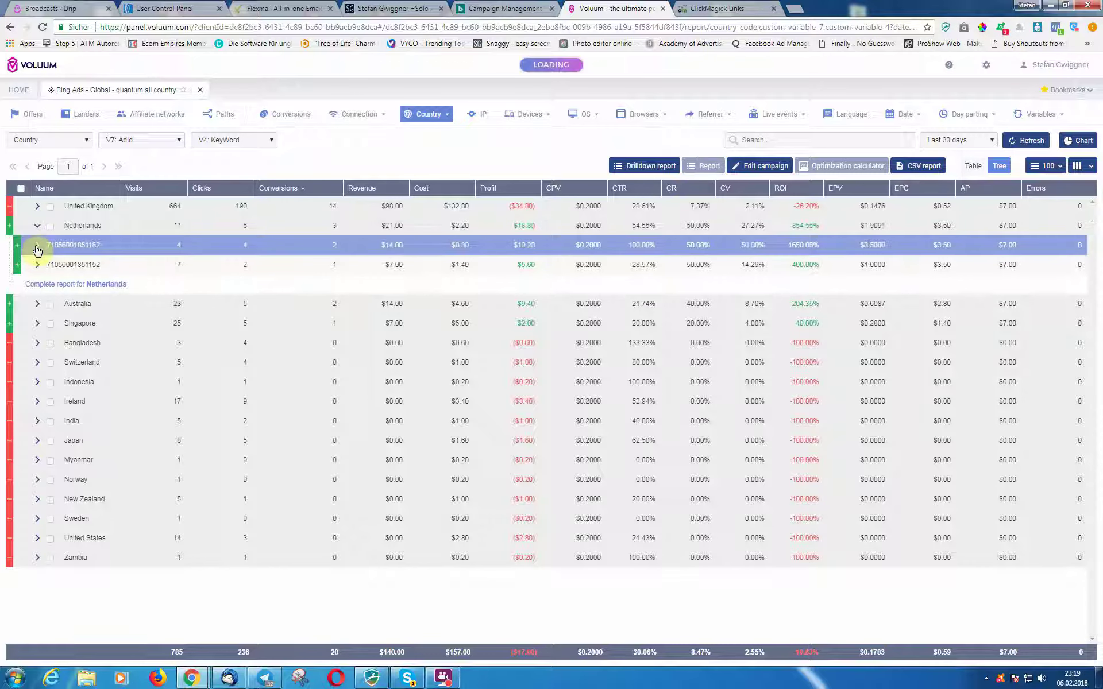